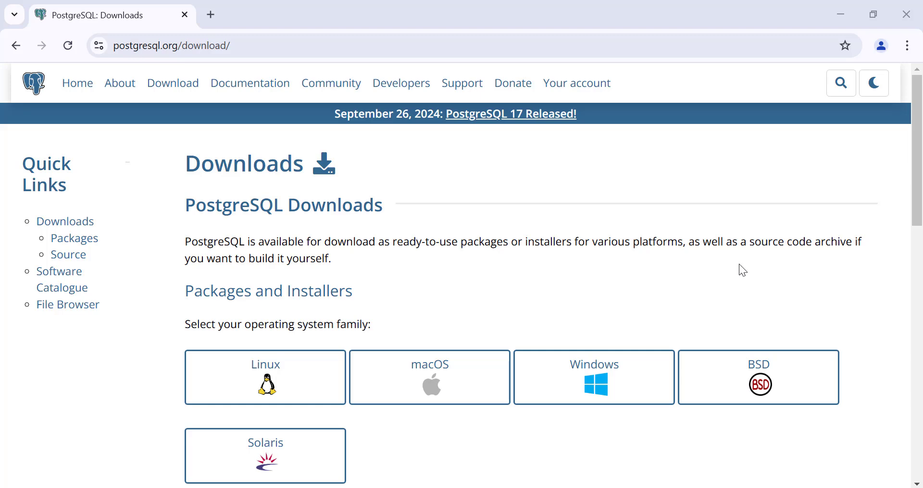
# - Go to the Windows installers and download the EDB PostgreSQL 17.0 installer for Windows x86-64
pyautogui.click(586, 383)
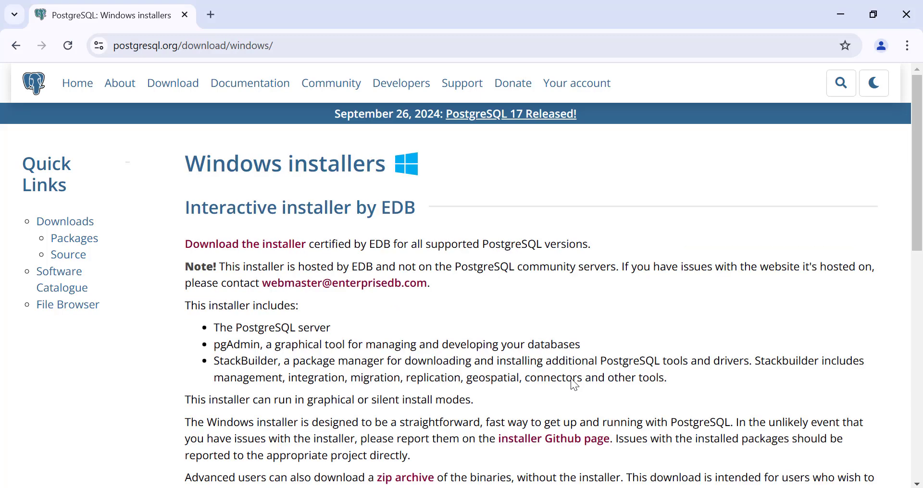
pyautogui.click(278, 250)
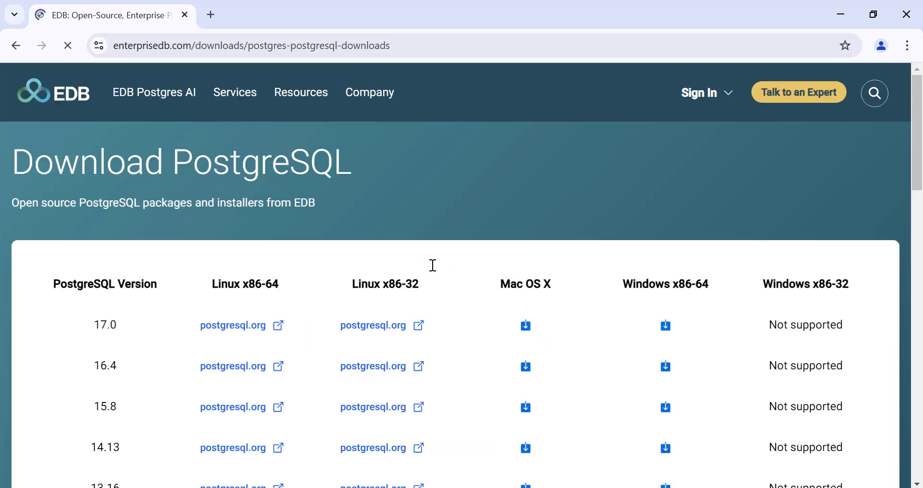
pyautogui.scroll(-2, 431, 265)
pyautogui.scroll(-2, 431, 265)
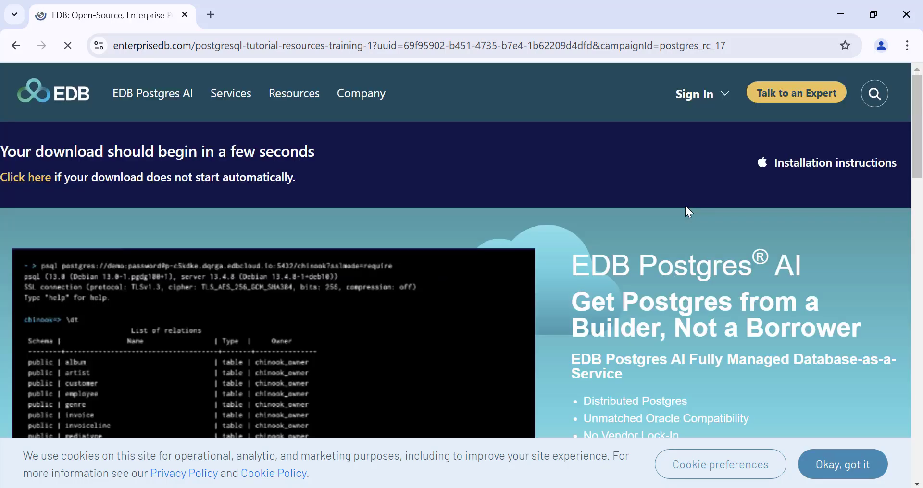
pyautogui.scroll(-3, 677, 217)
# - Launch the downloaded installer postgresql-17.0-1-windows-x64.exe from the recent downloads
pyautogui.click(855, 45)
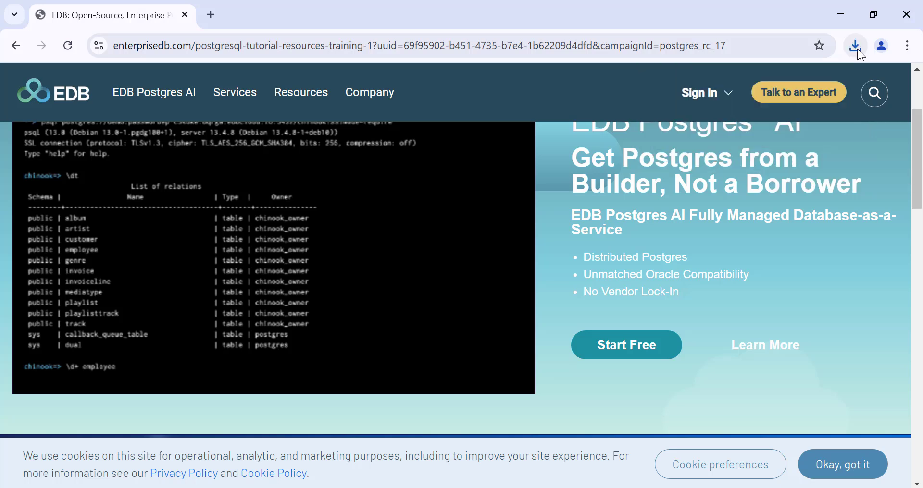
pyautogui.click(855, 46)
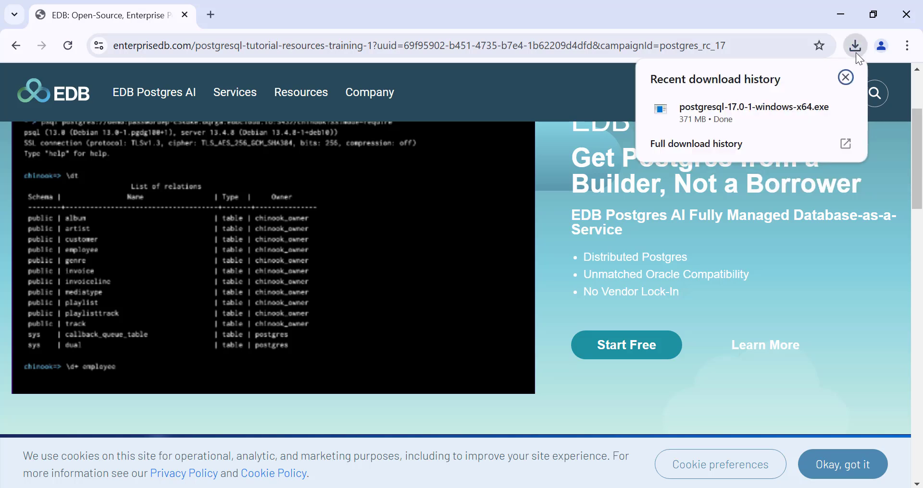
pyautogui.moveTo(834, 115)
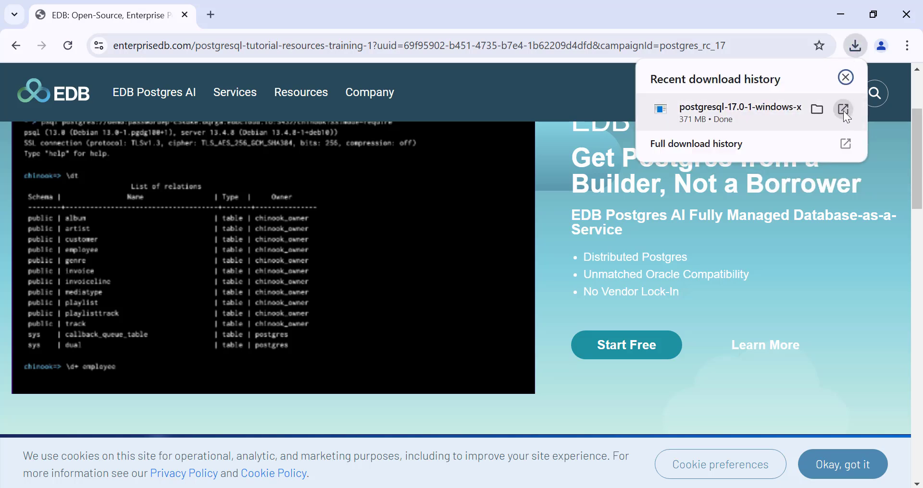
pyautogui.click(844, 111)
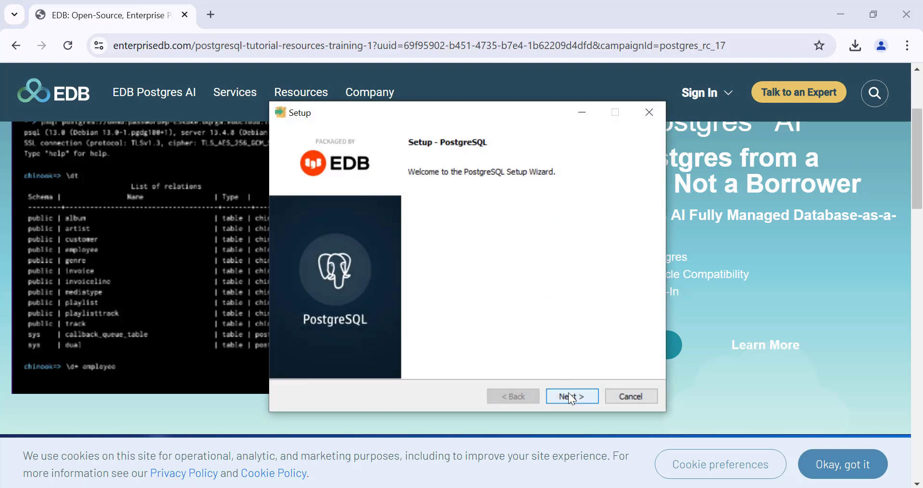
# - Accept the installation directory C:\Program Files\PostgreSQL\17, all listed components and the default data directory in the setup wizard
pyautogui.click(569, 397)
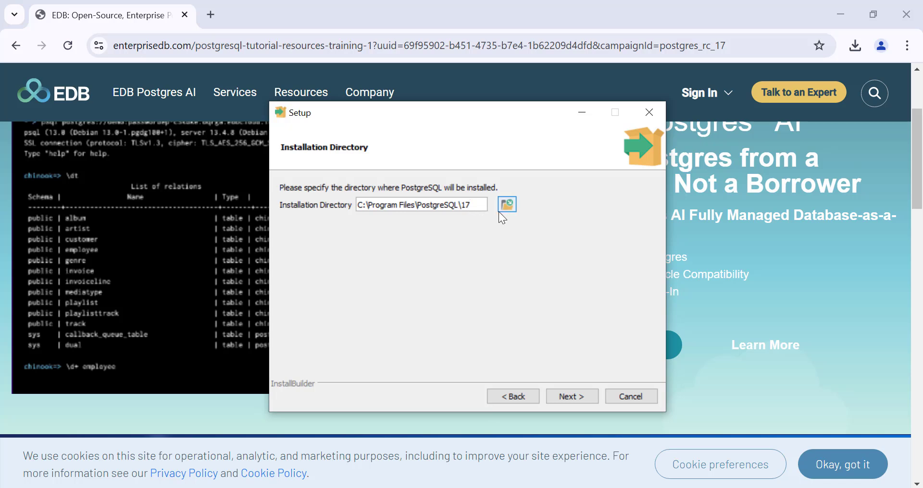
pyautogui.click(575, 393)
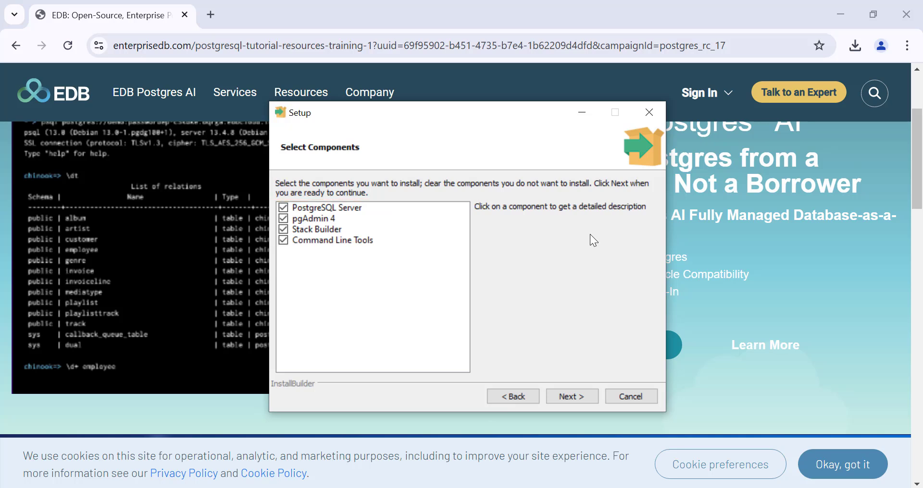
pyautogui.click(574, 400)
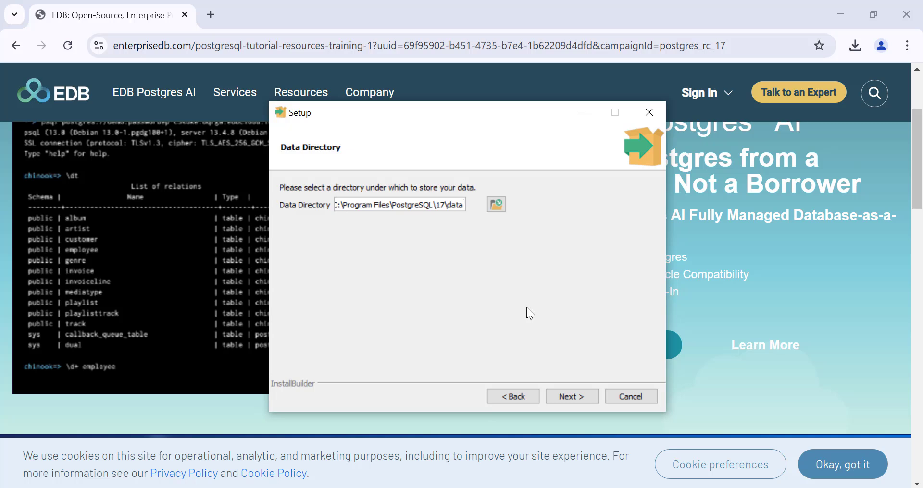
pyautogui.click(568, 401)
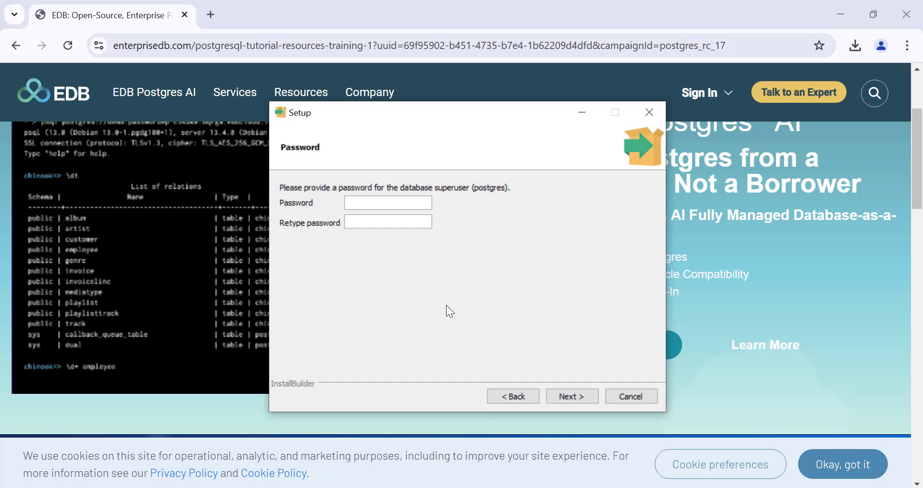
# - Enter and retype the password for the database superuser postgres, and proceed to the port settings
pyautogui.write('••••••')
pyautogui.click(406, 221)
pyautogui.write('••••••')
pyautogui.click(587, 403)
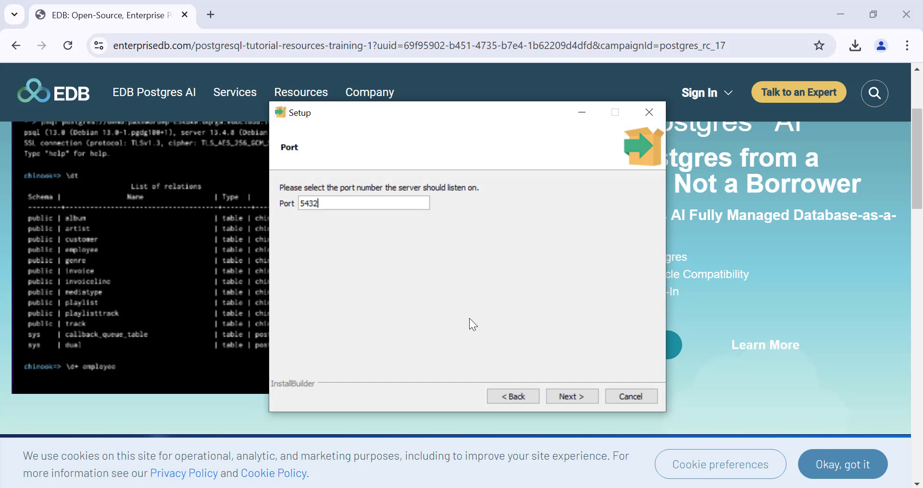
# - Keep server port 5432 and the default locale for the new database cluster
pyautogui.click(568, 397)
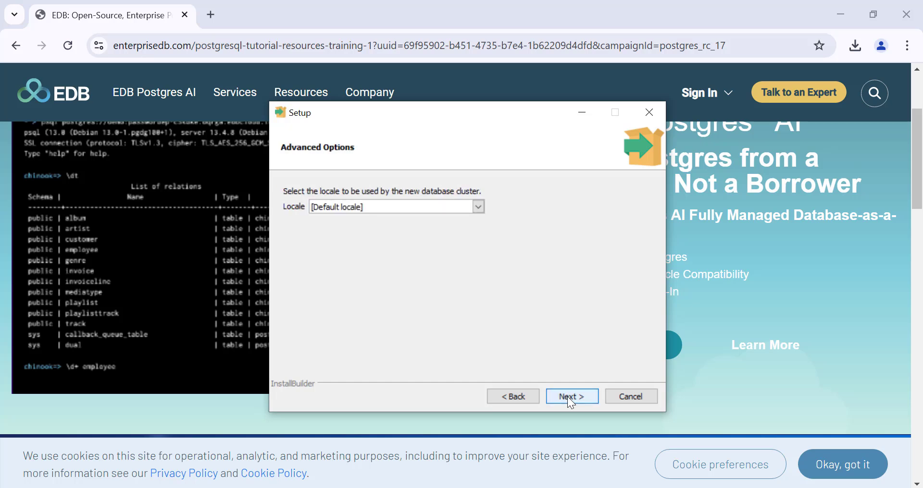
pyautogui.click(478, 207)
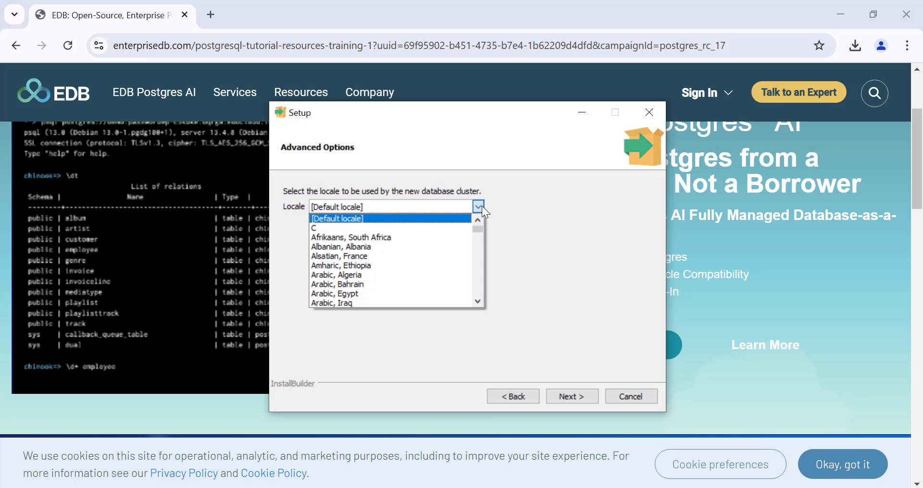
pyautogui.click(492, 209)
pyautogui.click(578, 400)
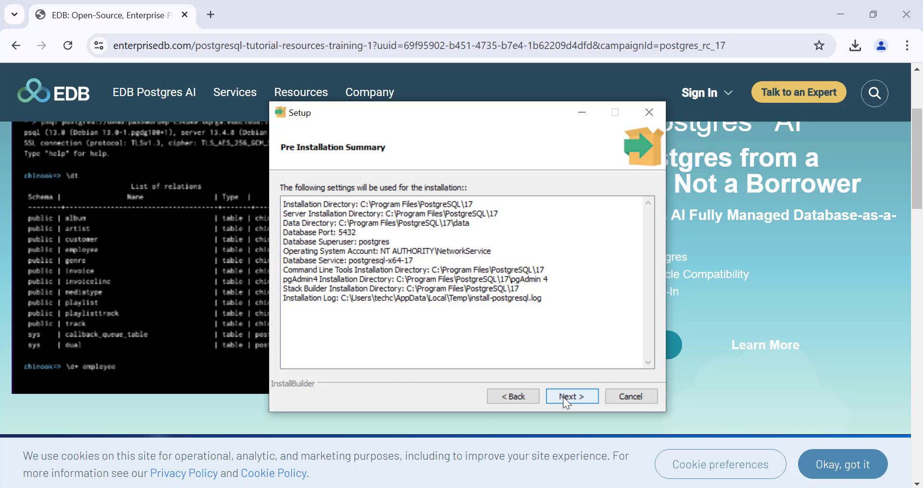
# - Accept the pre-installation summary, install PostgreSQL and finish the setup wizard
pyautogui.click(563, 397)
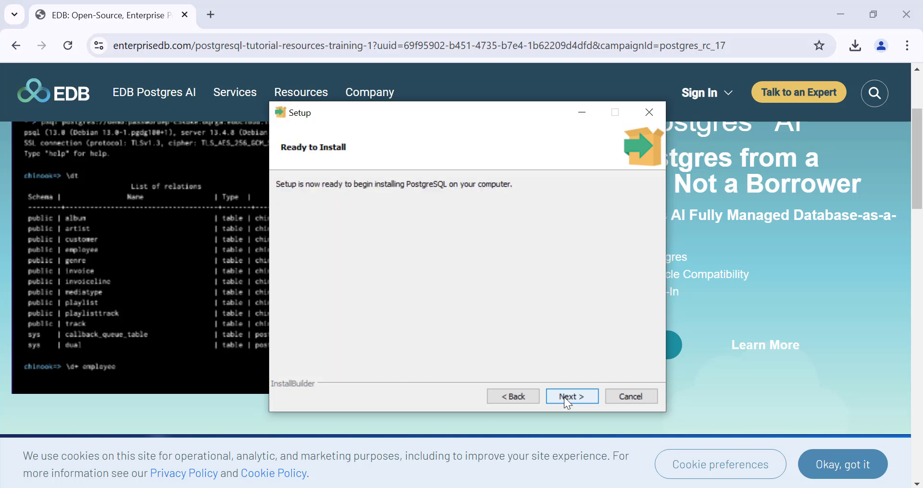
pyautogui.click(564, 397)
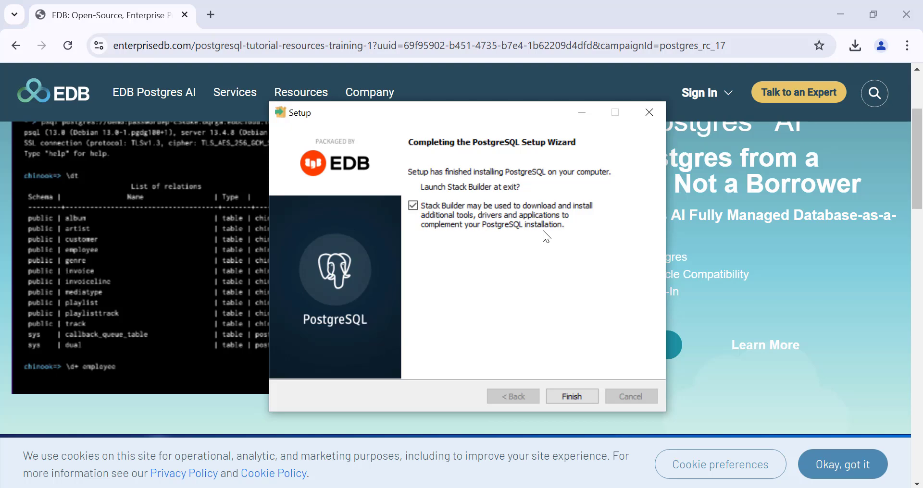
pyautogui.click(569, 398)
# - Minimize the browser, search Windows for pgAdmin 4 and open the app
pyautogui.click(832, 13)
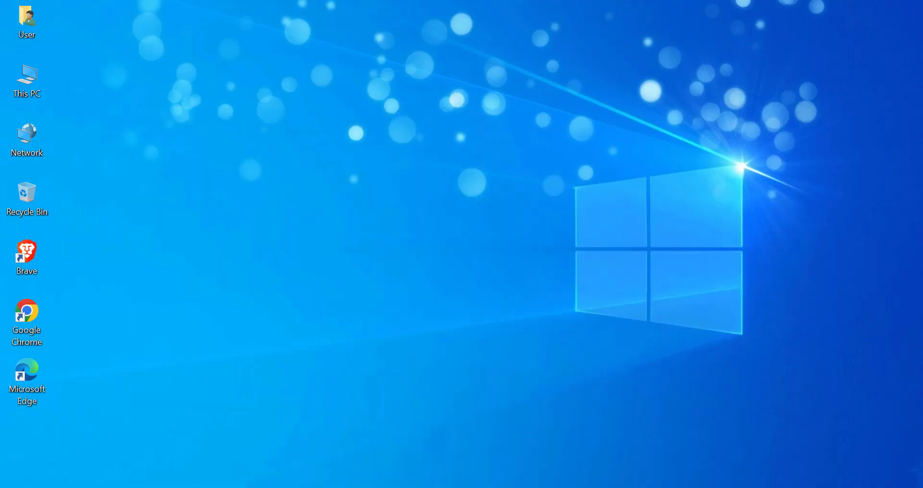
pyautogui.press('super')
pyautogui.write('pgadmin')
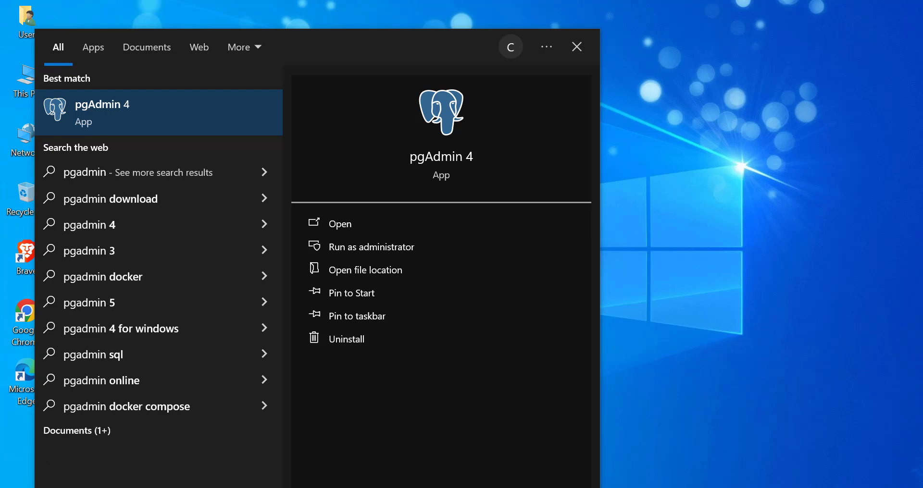
pyautogui.write(' 4')
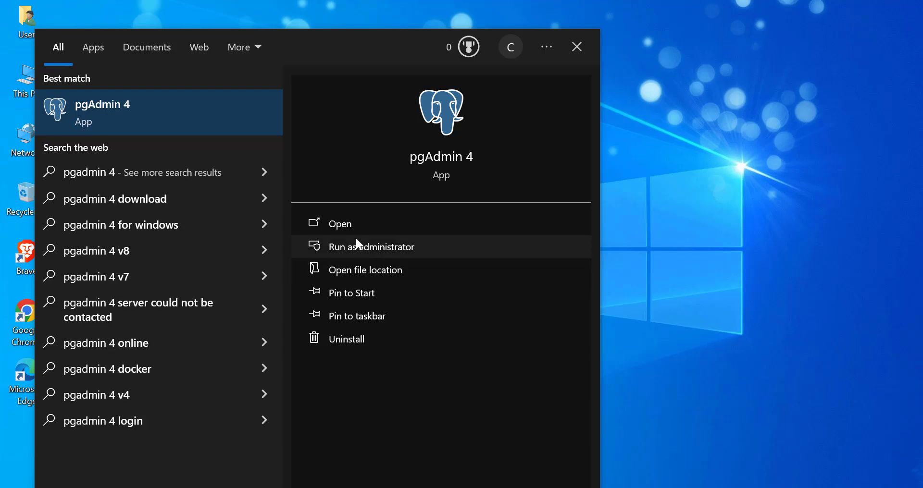
pyautogui.click(344, 228)
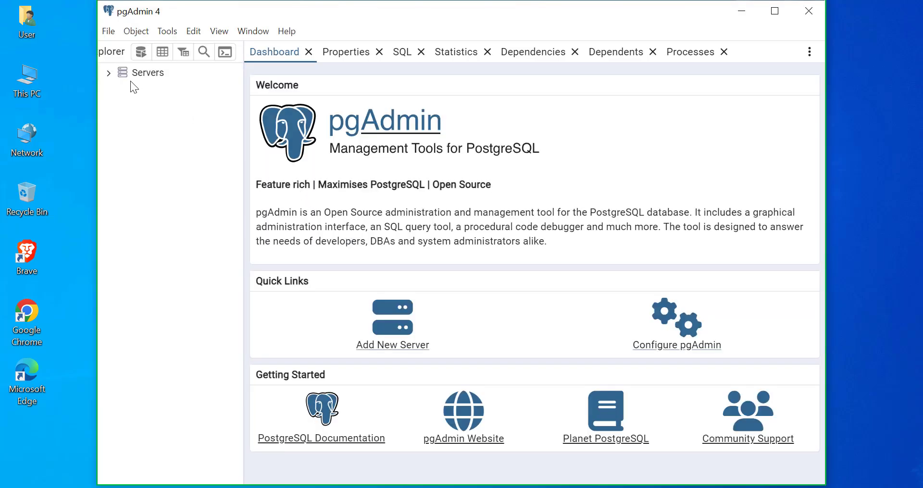
# - Connect to the PostgreSQL 17 server with the postgres user's password and expand its postgres database
pyautogui.click(109, 73)
pyautogui.click(120, 90)
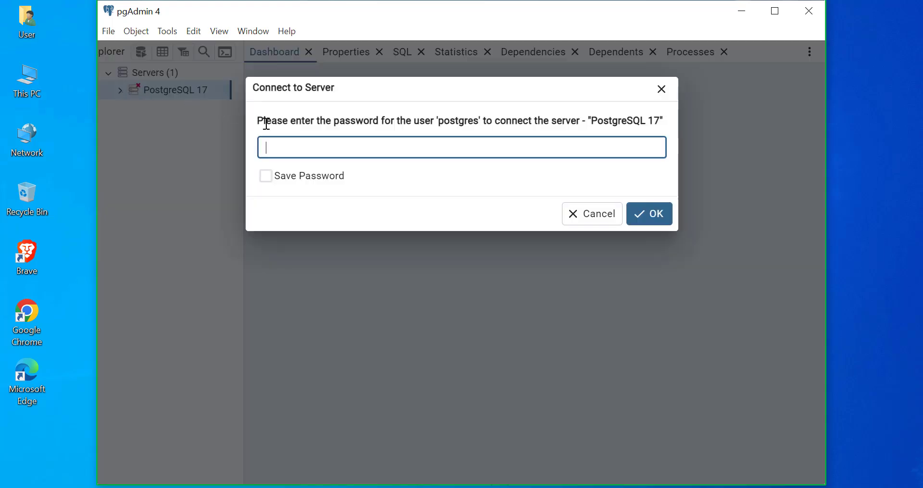
pyautogui.write('•••••')
pyautogui.click(651, 214)
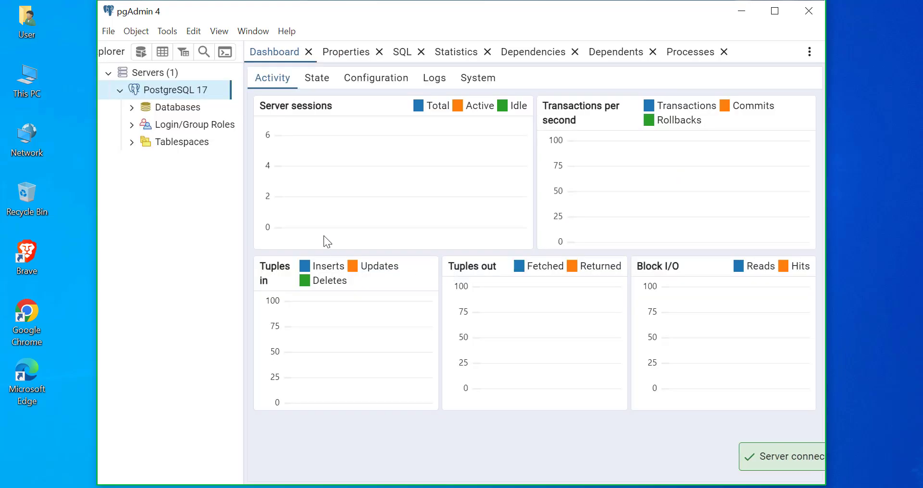
pyautogui.click(177, 107)
pyautogui.click(187, 125)
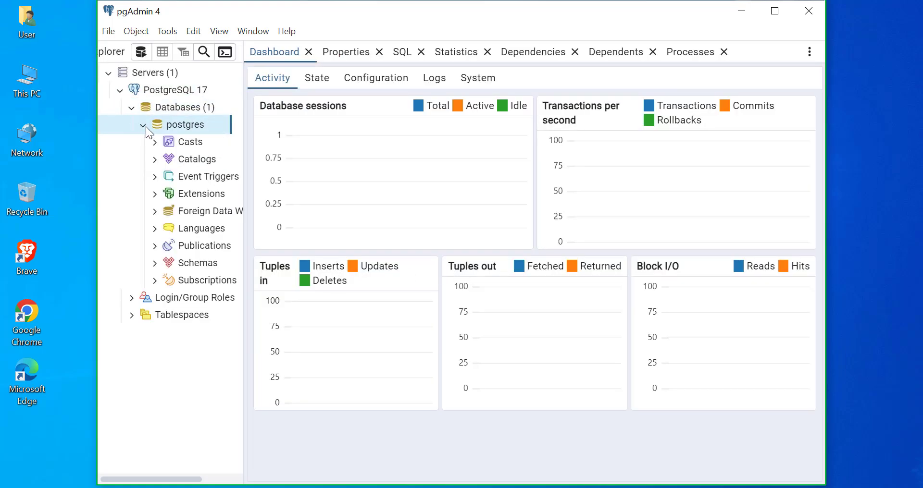